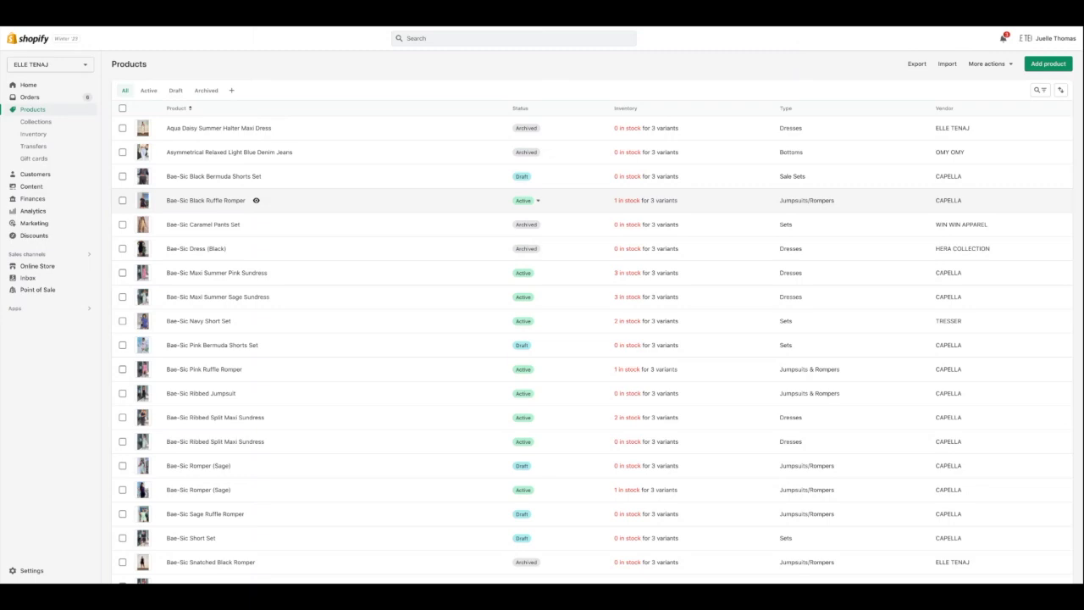
scroll(358, 194, "down", 10)
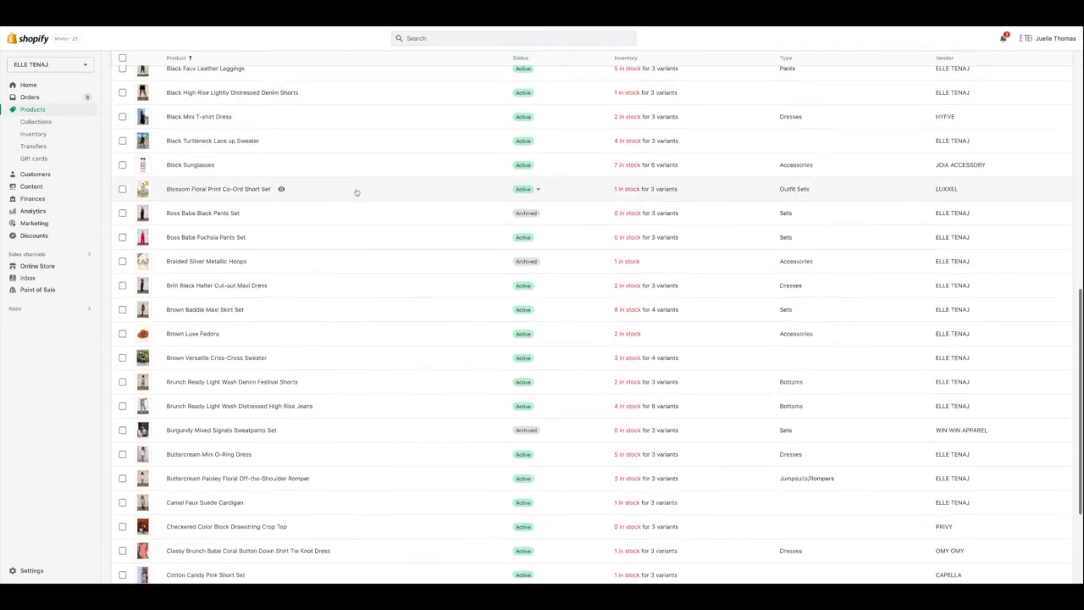
scroll(356, 192, "down", 5)
scroll(351, 187, "up", 15)
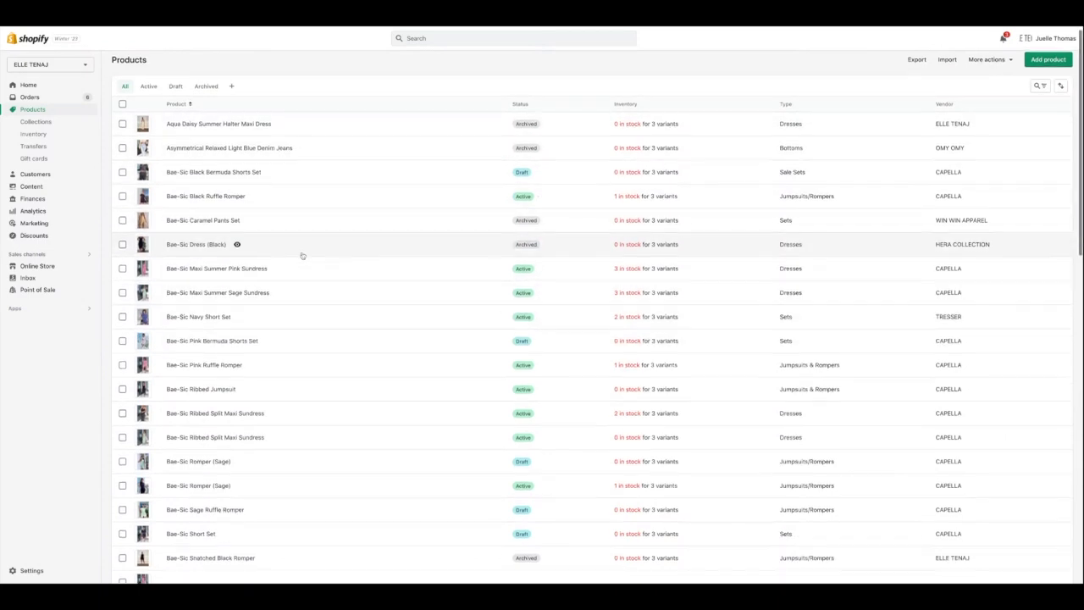
scroll(302, 254, "down", 1)
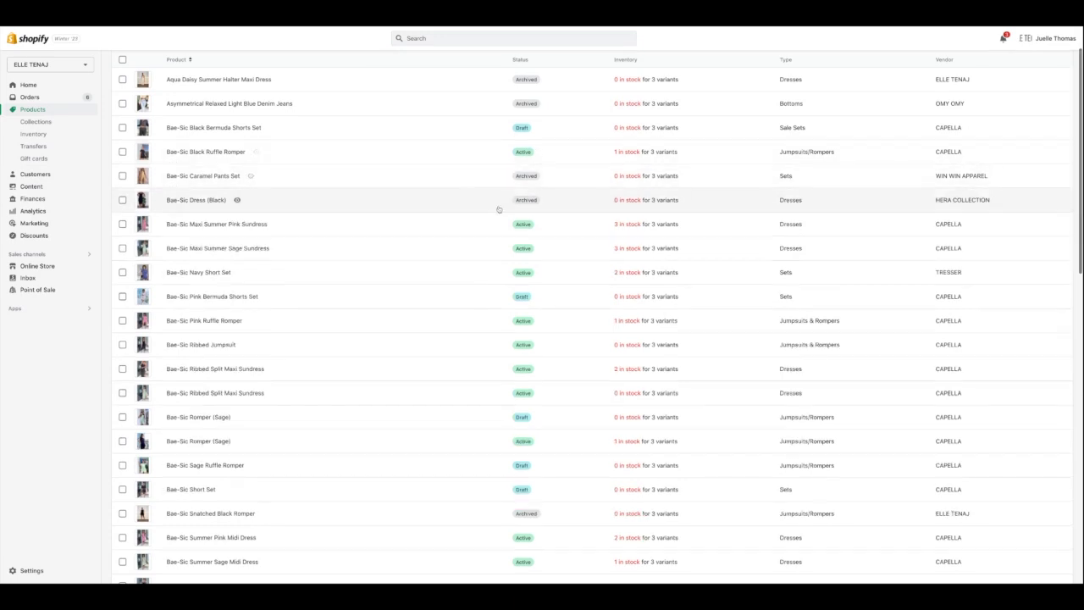
scroll(521, 212, "down", 1)
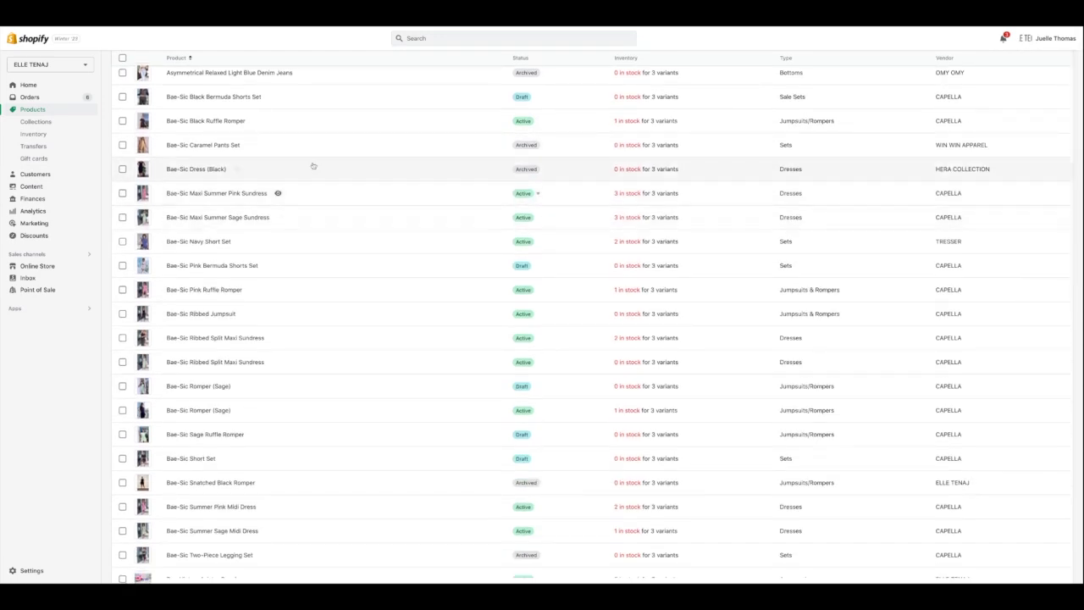
scroll(354, 203, "down", 2)
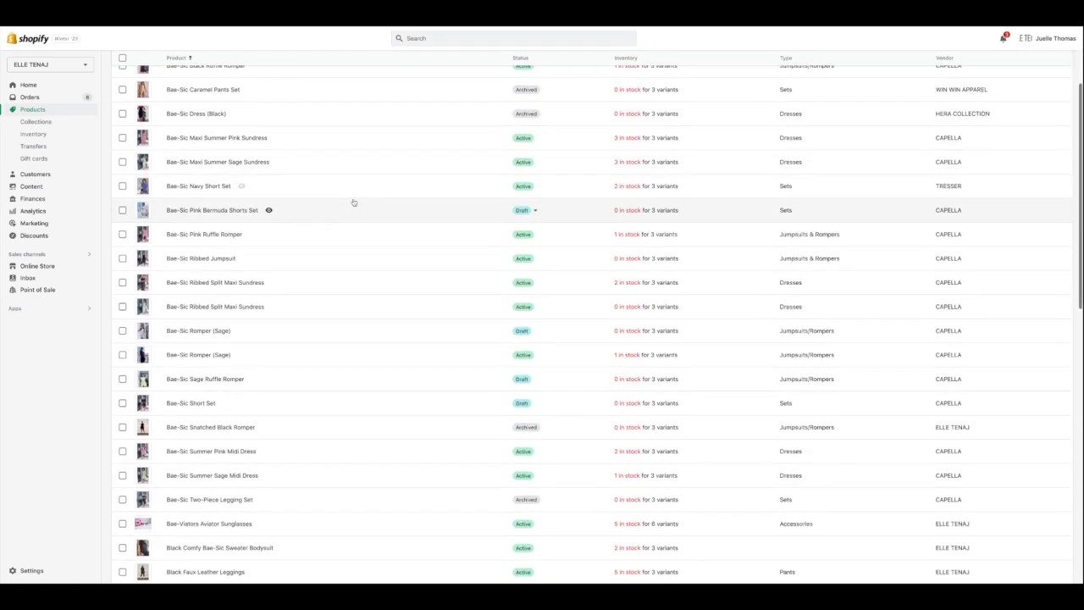
- Open the Bae-Sic Ribbed Jumpsuit product and delete all of its existing description text
left_click(202, 258)
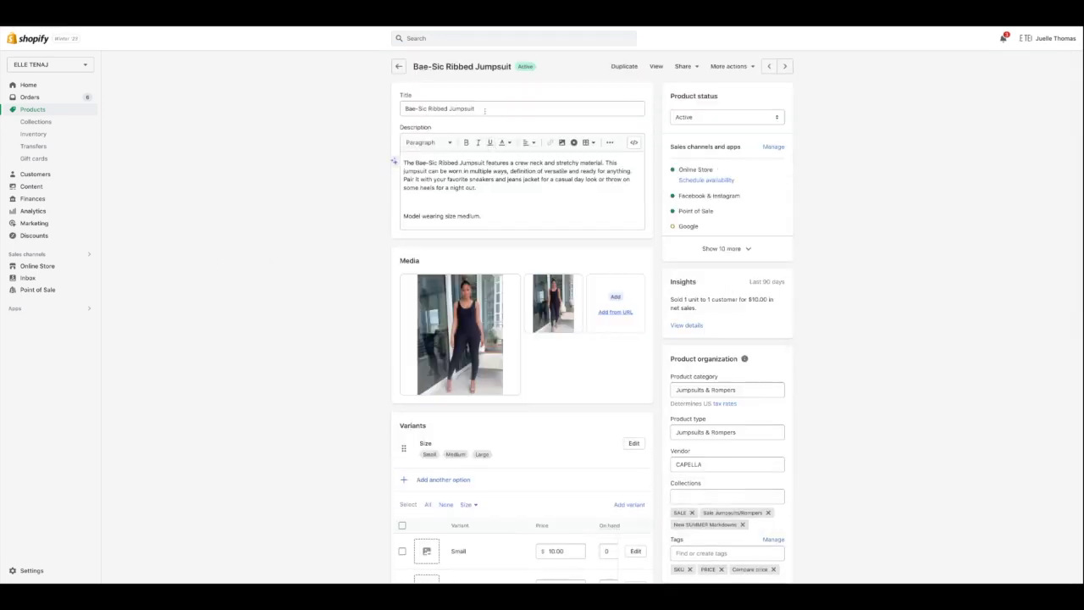
left_click(527, 208)
key("ctrl+a")
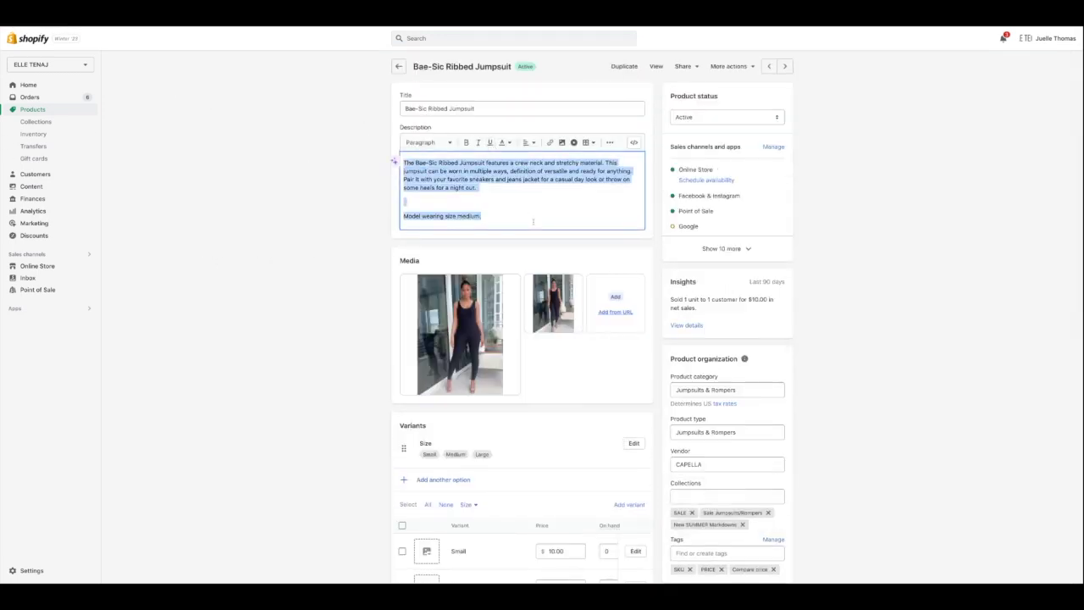
left_click(551, 220)
key("ctrl+a")
key("BackSpace")
left_click(321, 205)
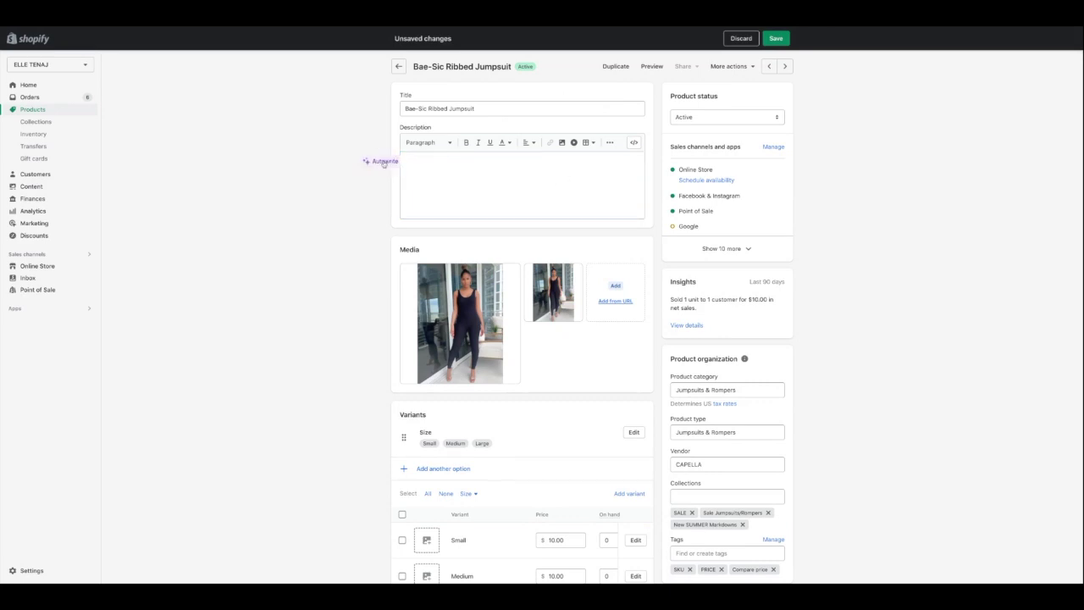
- Launch Shopify Magic Autowrite from the empty Description editor
left_click(383, 162)
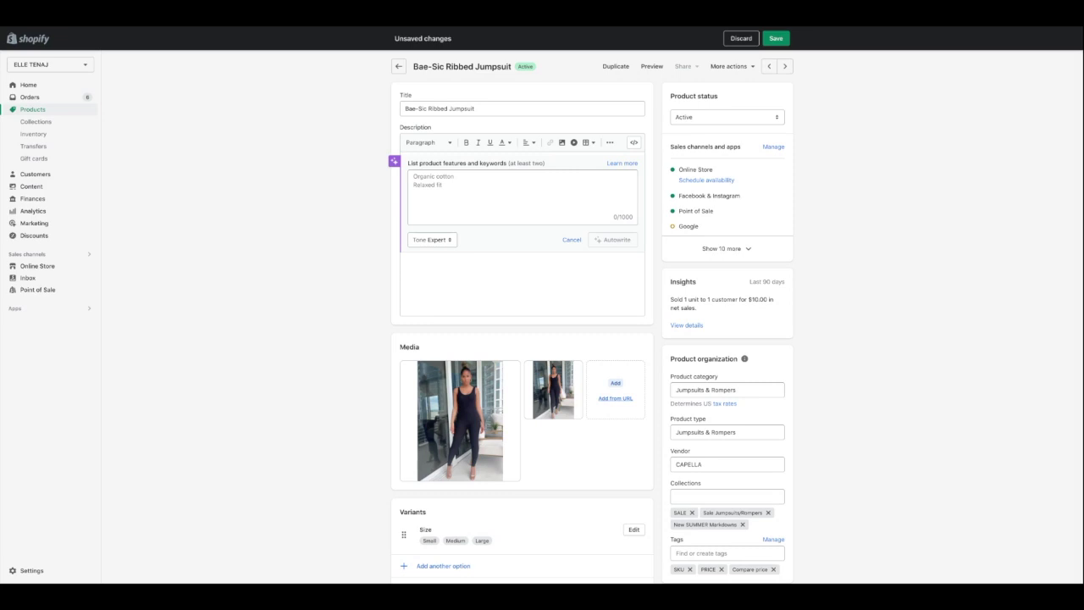
- Copy the product title into the Autowrite features and keywords box
left_click(459, 184)
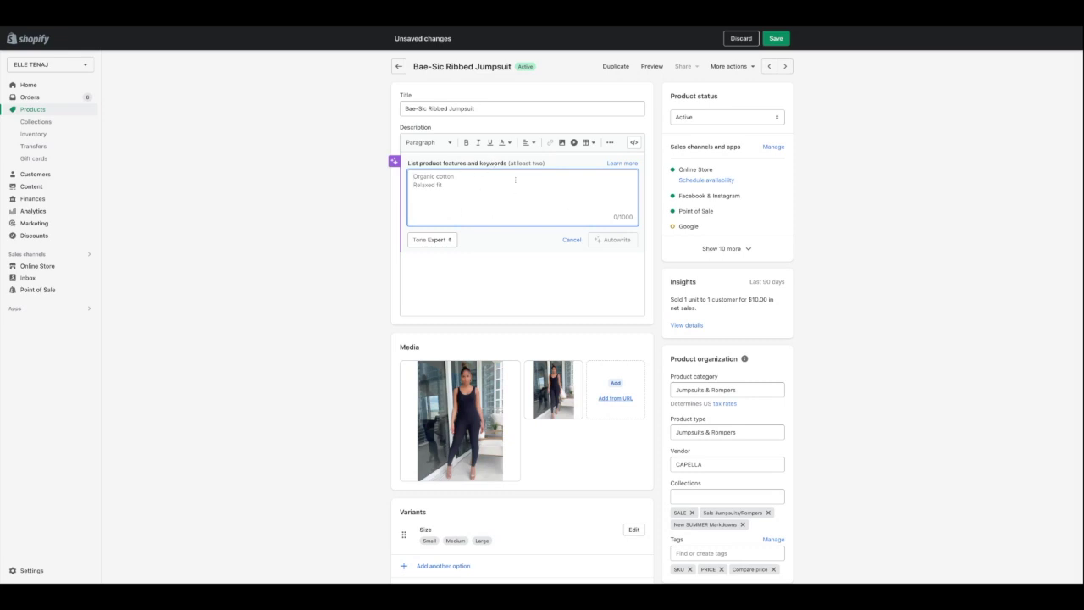
left_click(490, 110)
left_click_drag(481, 109, 388, 110)
key("ctrl+c")
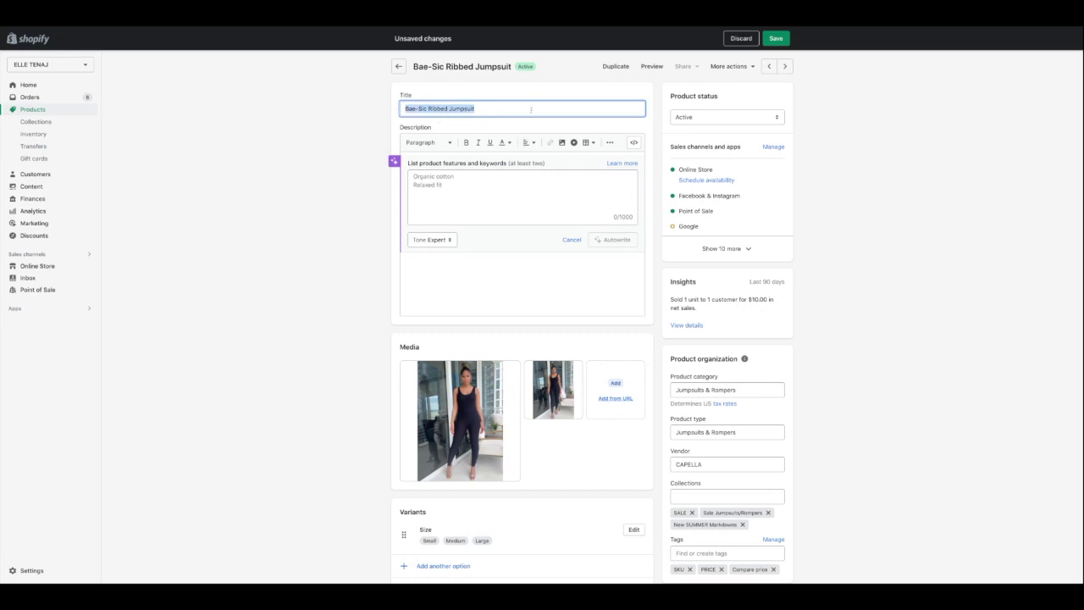
left_click(467, 179)
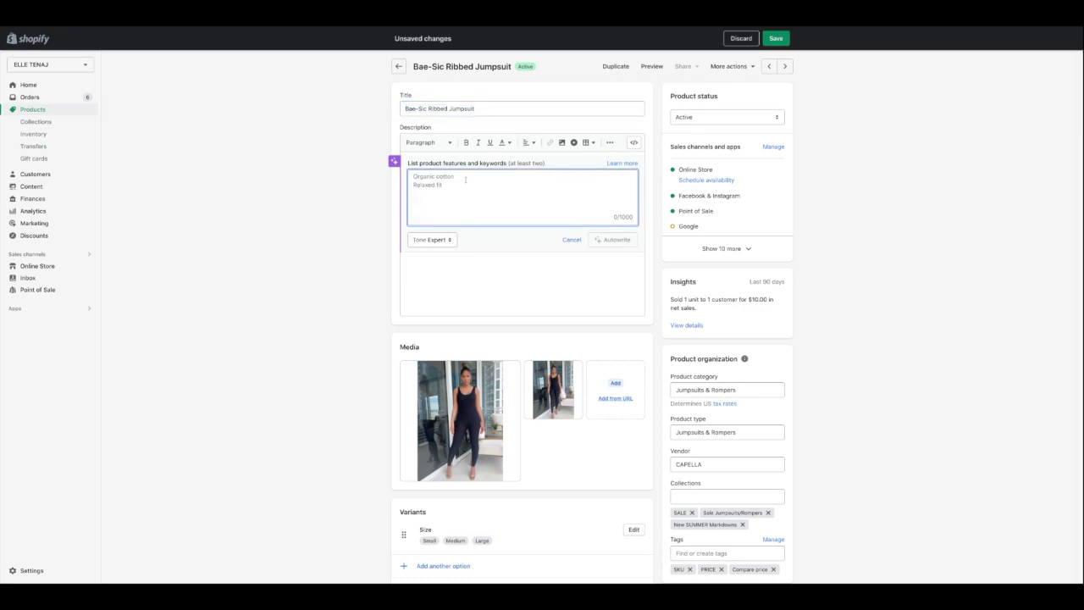
key("ctrl+v")
- Add keywords 'Crewneck Tank Ribbed' and 'Tight fitting', and set the tone to Expert
type("Crewneck Tank ")
type("Rib")
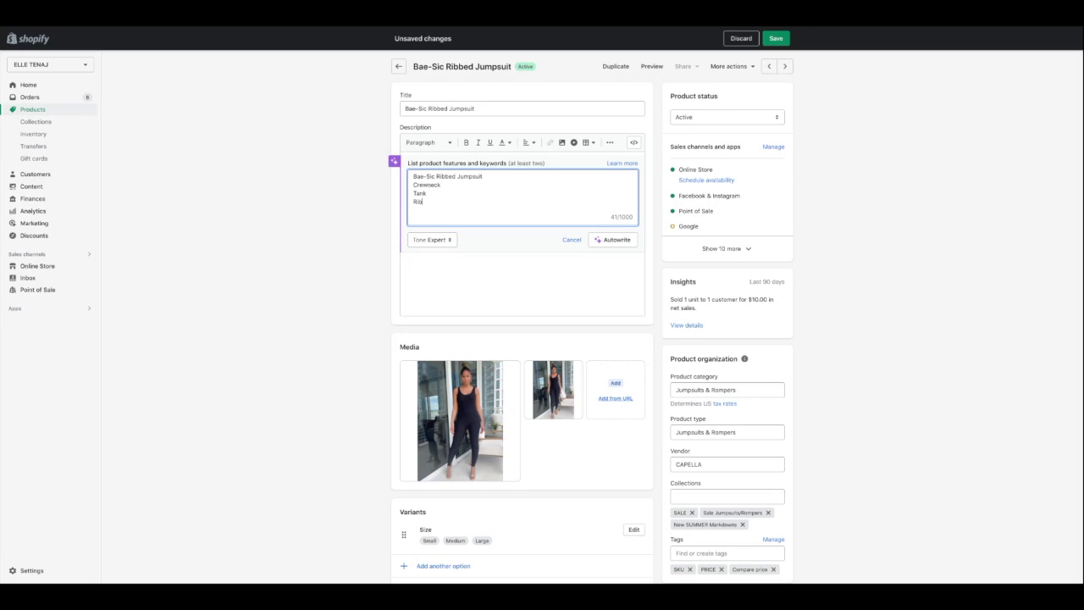
type("bed")
key("Return")
type("Ti")
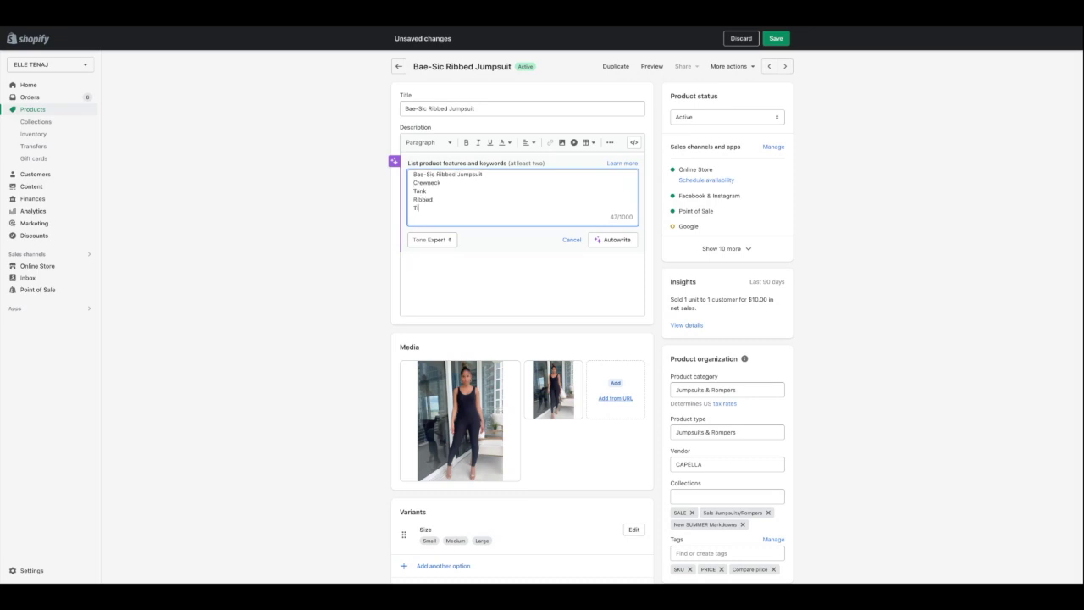
type("ght fitting")
left_click(450, 240)
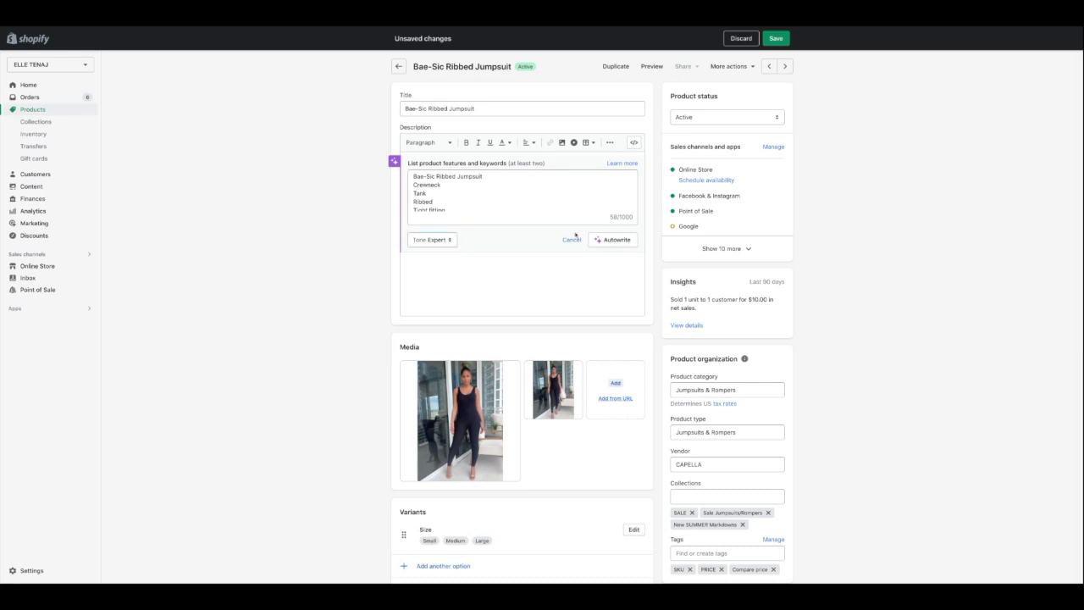
- Generate an Expert-tone jumpsuit description from the listed keywords and select a passage of it
left_click(624, 241)
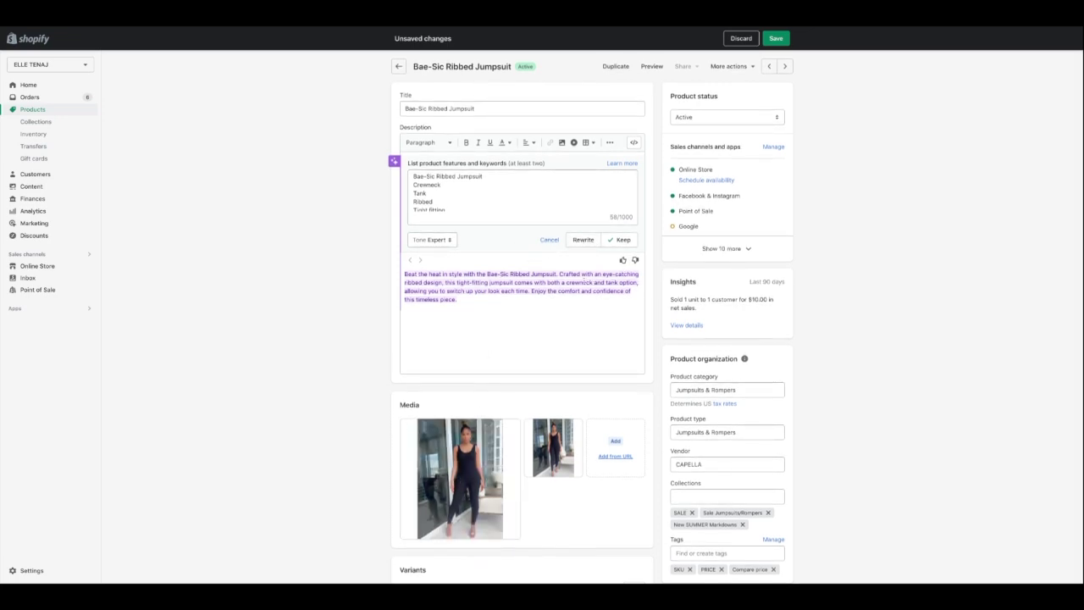
left_click_drag(588, 282, 504, 291)
- Rewrite the Expert draft into a new version promising flexibility and a flattering silhouette
left_click(584, 240)
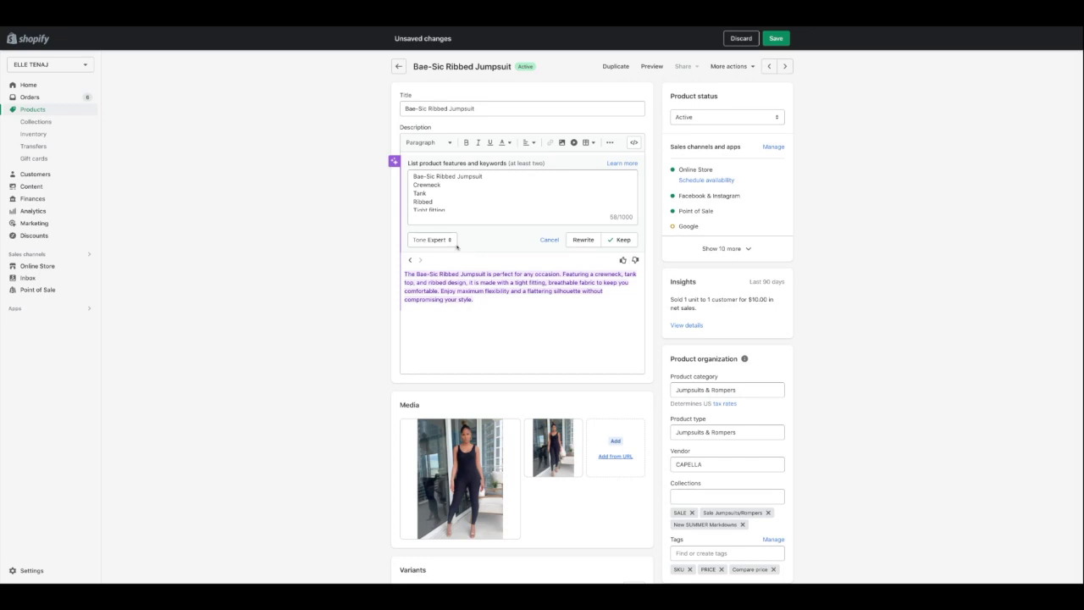
- Switch the Autowrite tone to Supportive and regenerate the jumpsuit description
left_click(447, 241)
key("Down")
left_click(582, 239)
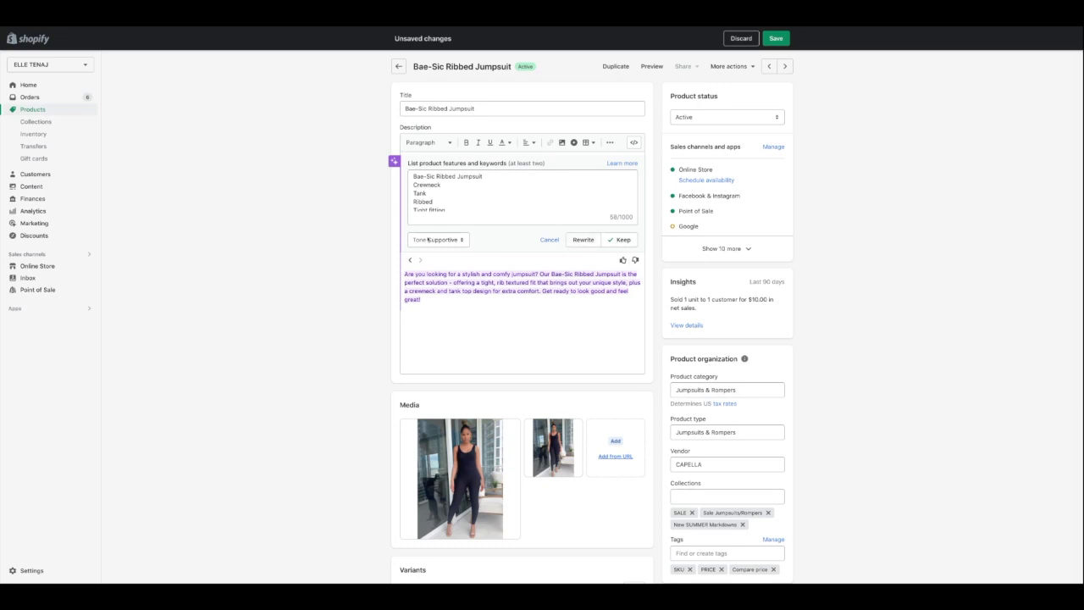
- Switch the Autowrite tone to Persuasive and regenerate the jumpsuit description
left_click(433, 241)
left_click(437, 255)
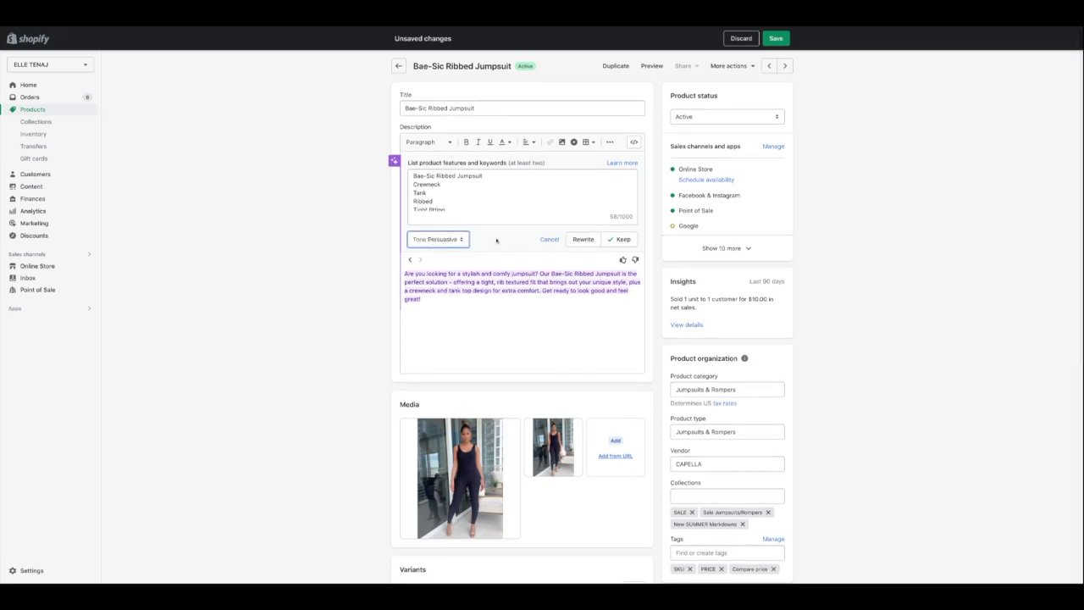
left_click(586, 241)
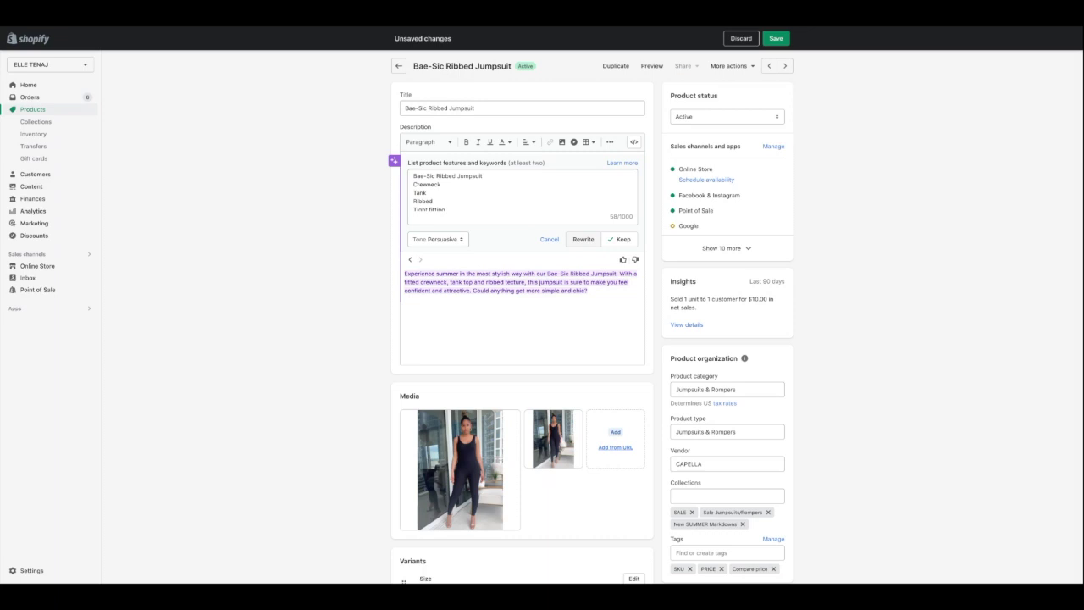
- Switch the Autowrite tone to Daring and regenerate the jumpsuit description
left_click(449, 239)
left_click(440, 254)
left_click(583, 243)
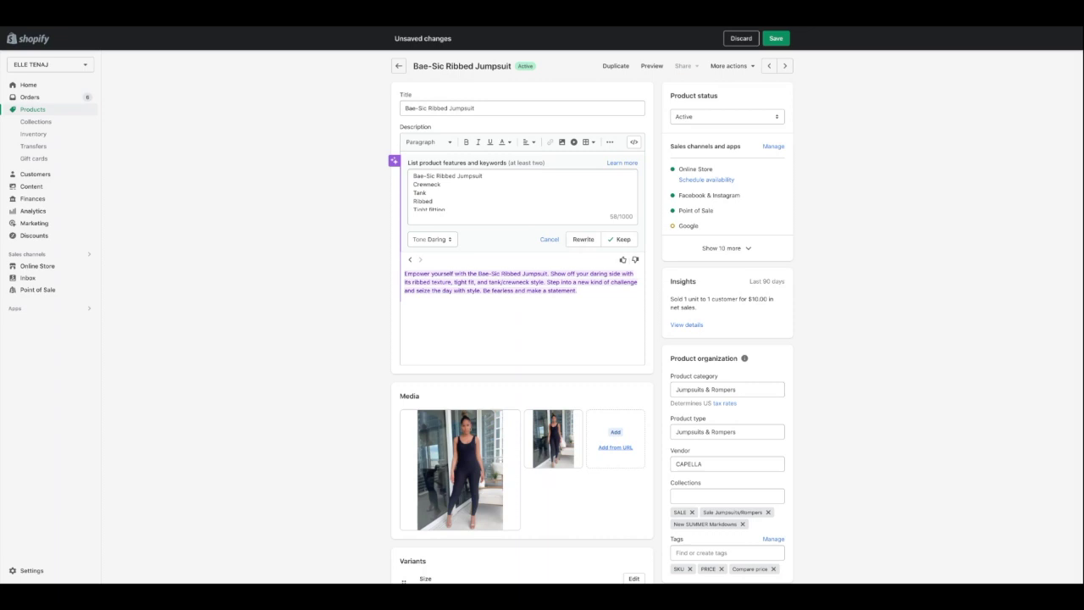
- Switch the Autowrite tone to Playful and regenerate the jumpsuit description
left_click(431, 240)
key("Down")
left_click(576, 240)
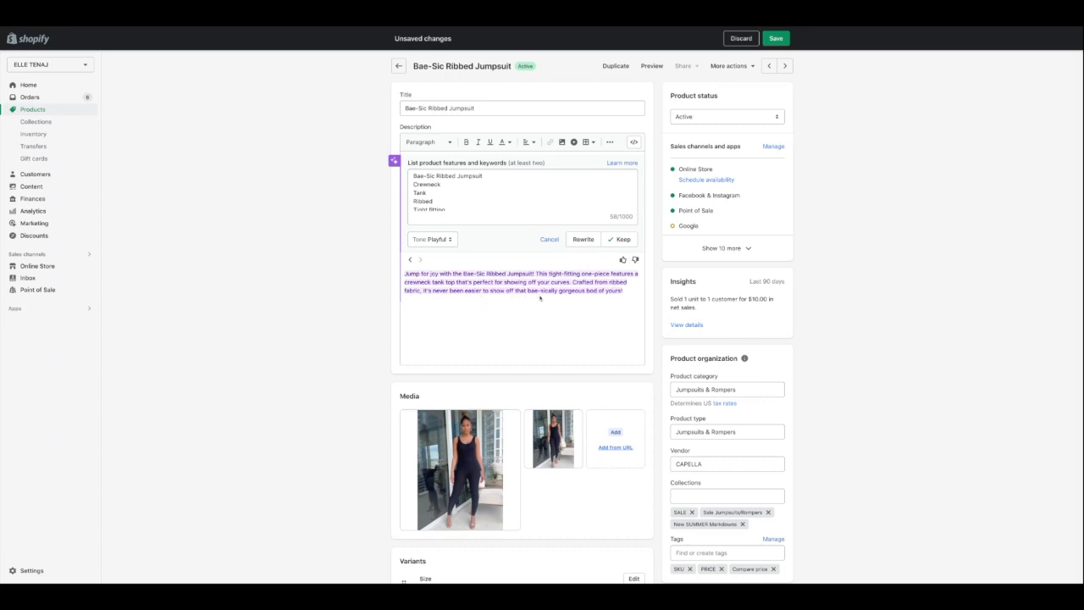
- Review the Playful draft, selecting and deselecting text on its last line
scroll(563, 297, "down", 1)
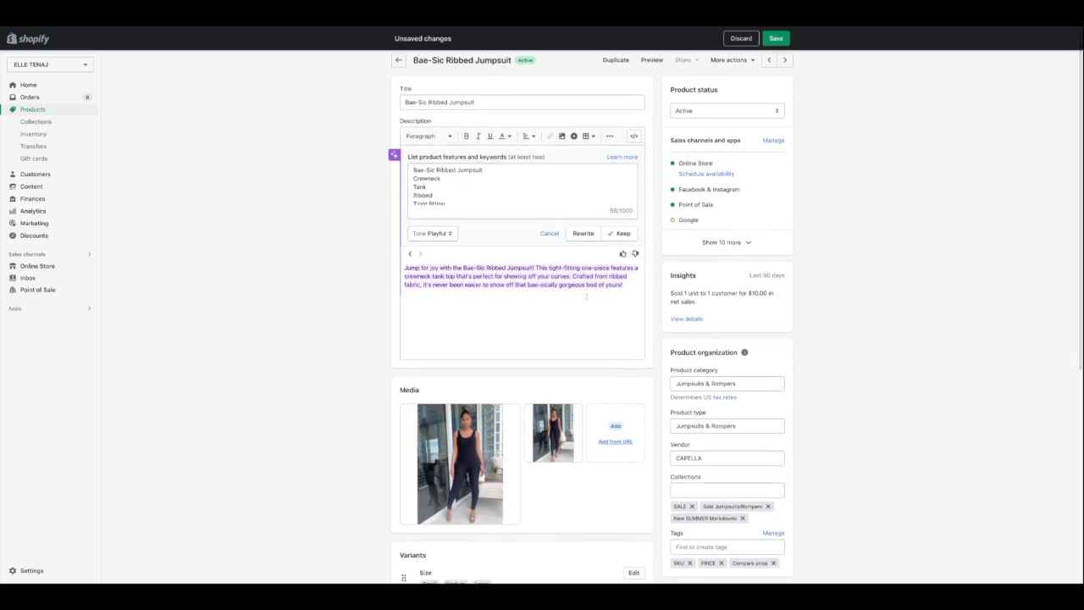
scroll(585, 292, "up", 1)
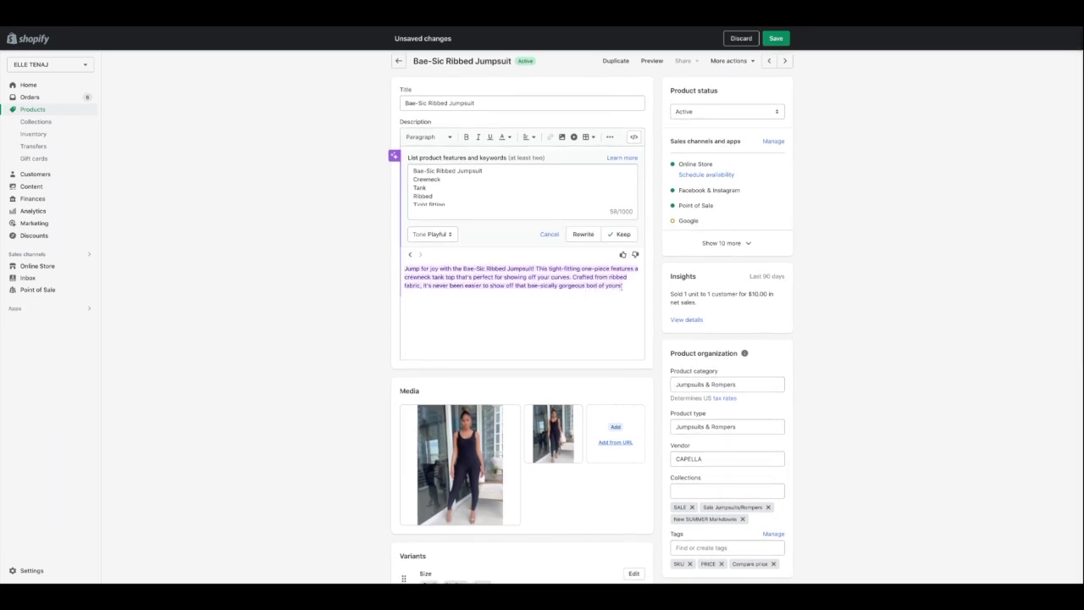
scroll(621, 286, "down", 1)
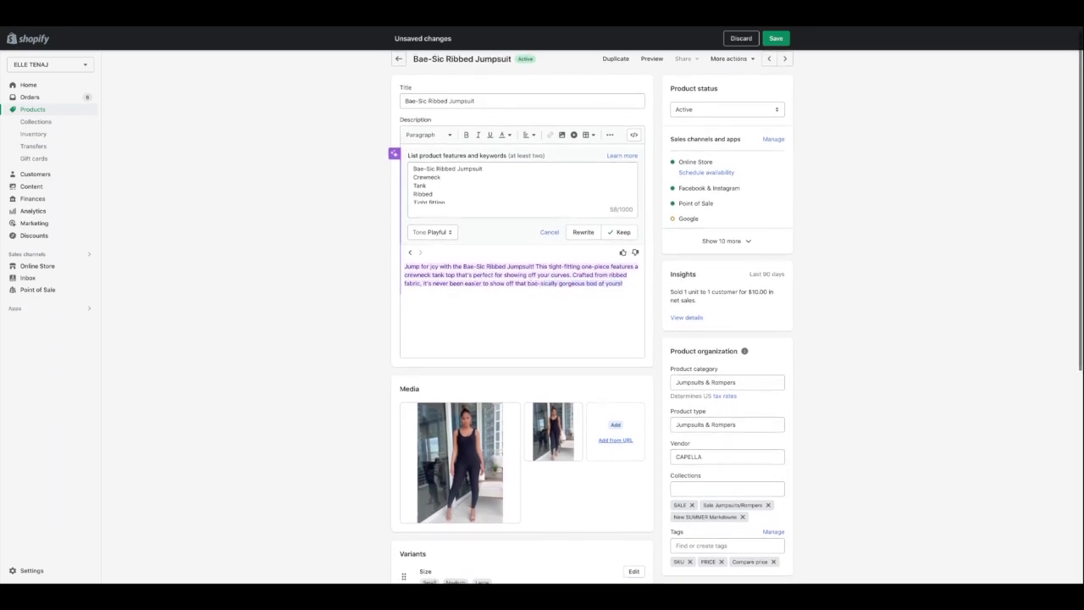
scroll(585, 288, "up", 1)
left_click_drag(585, 291, 528, 285)
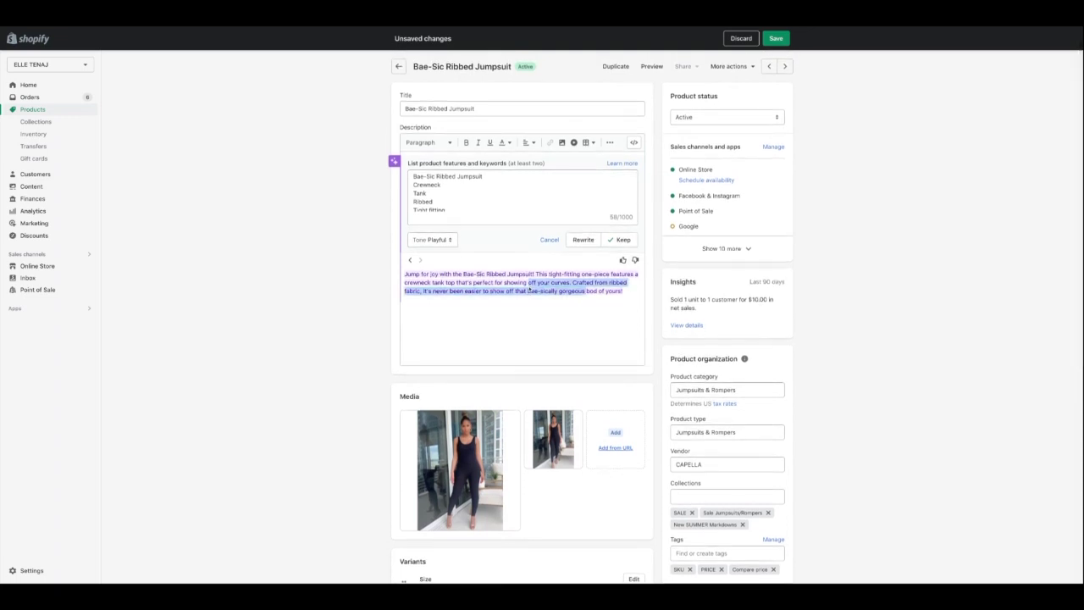
left_click(528, 289)
left_click_drag(627, 291, 505, 292)
left_click(505, 292)
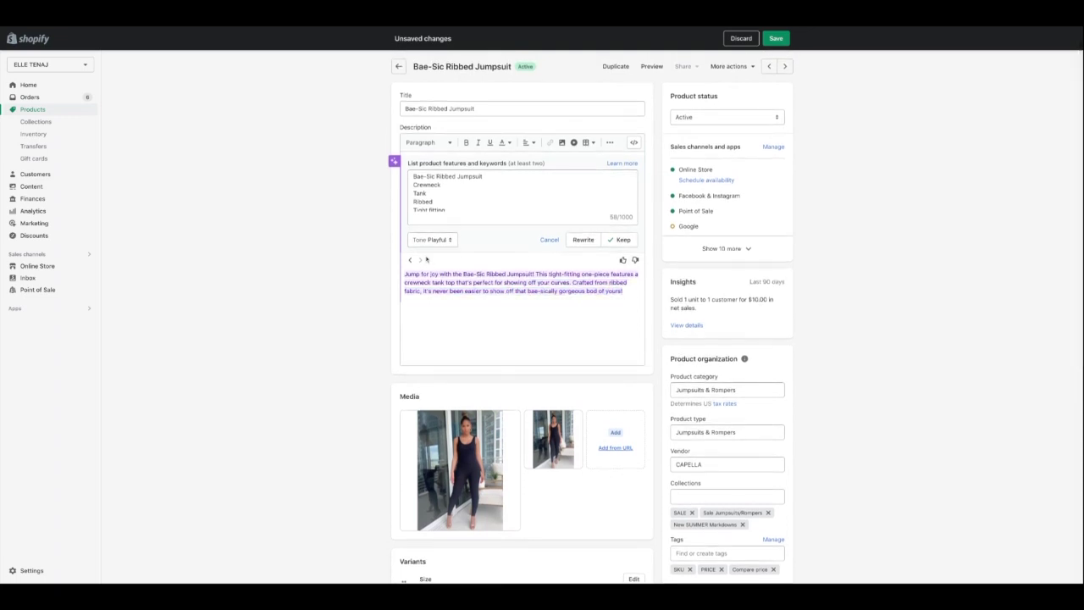
- Switch the Autowrite tone to Sophisticated and regenerate the jumpsuit description
left_click(431, 247)
left_click(432, 252)
left_click(583, 240)
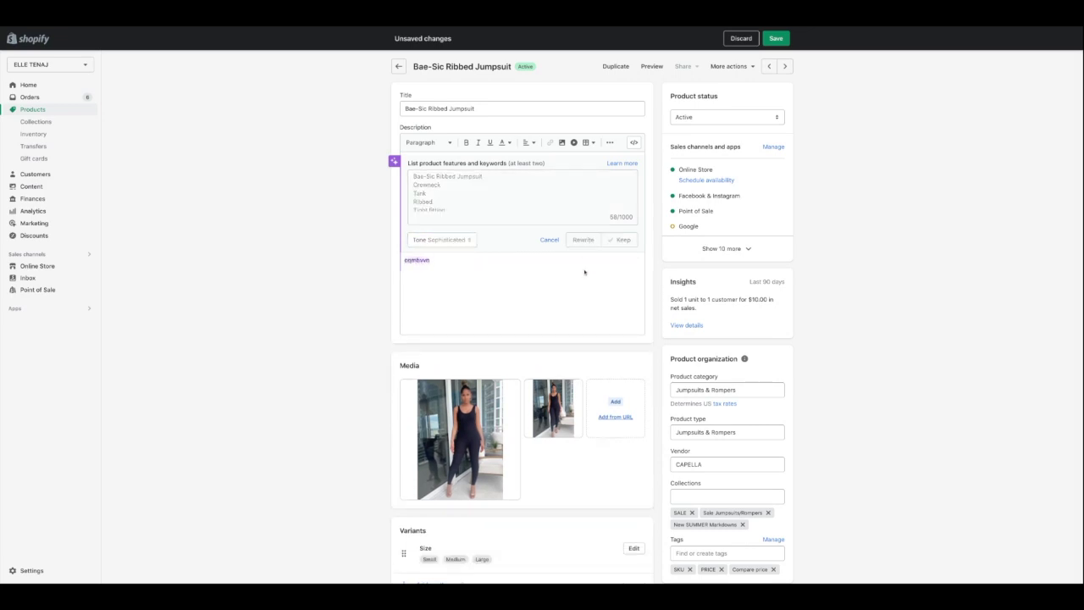